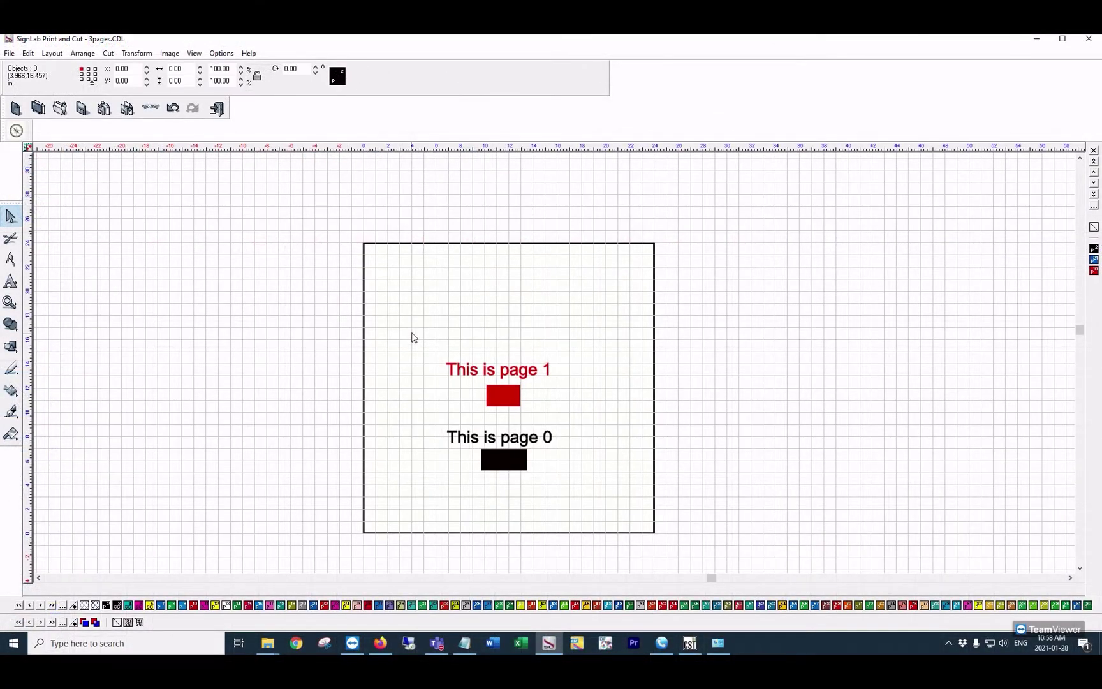
- Preview the cut lines of page 1's four objects, then clear the selection
left_click_drag(412, 331, 603, 508)
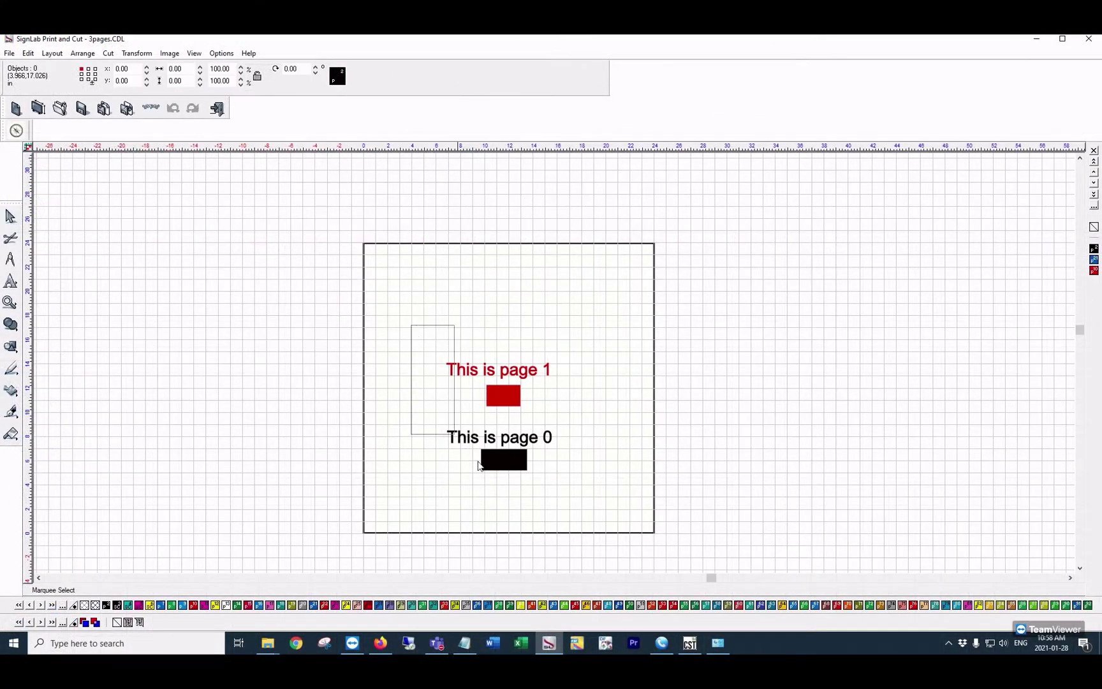
left_click(12, 239)
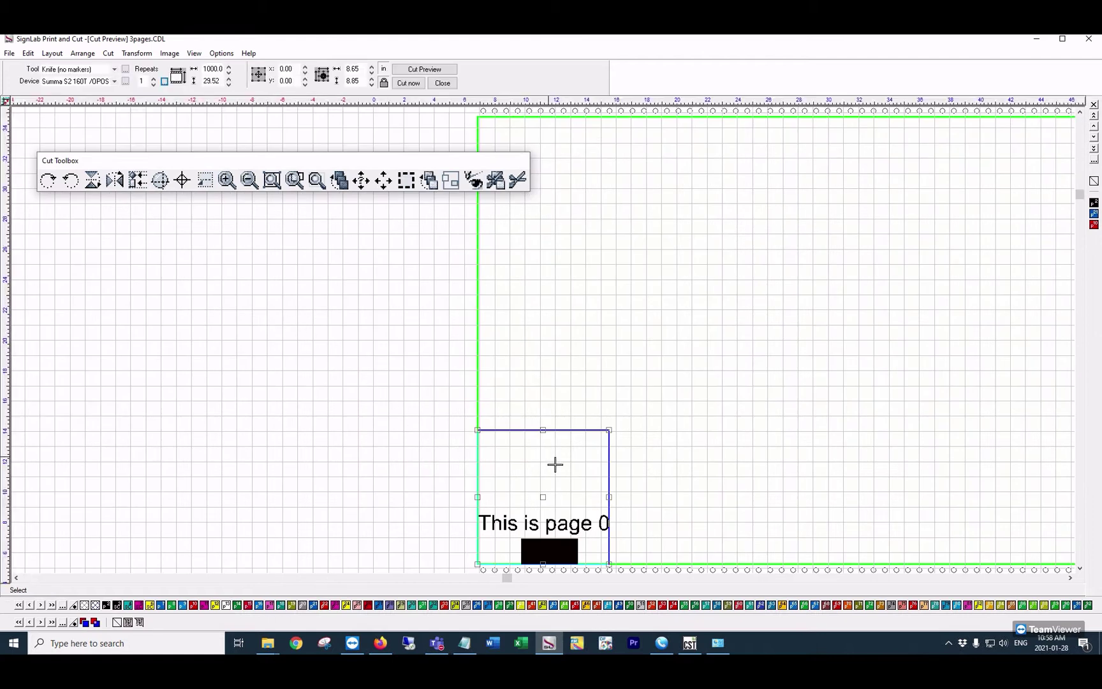
left_click(442, 83)
left_click(439, 281)
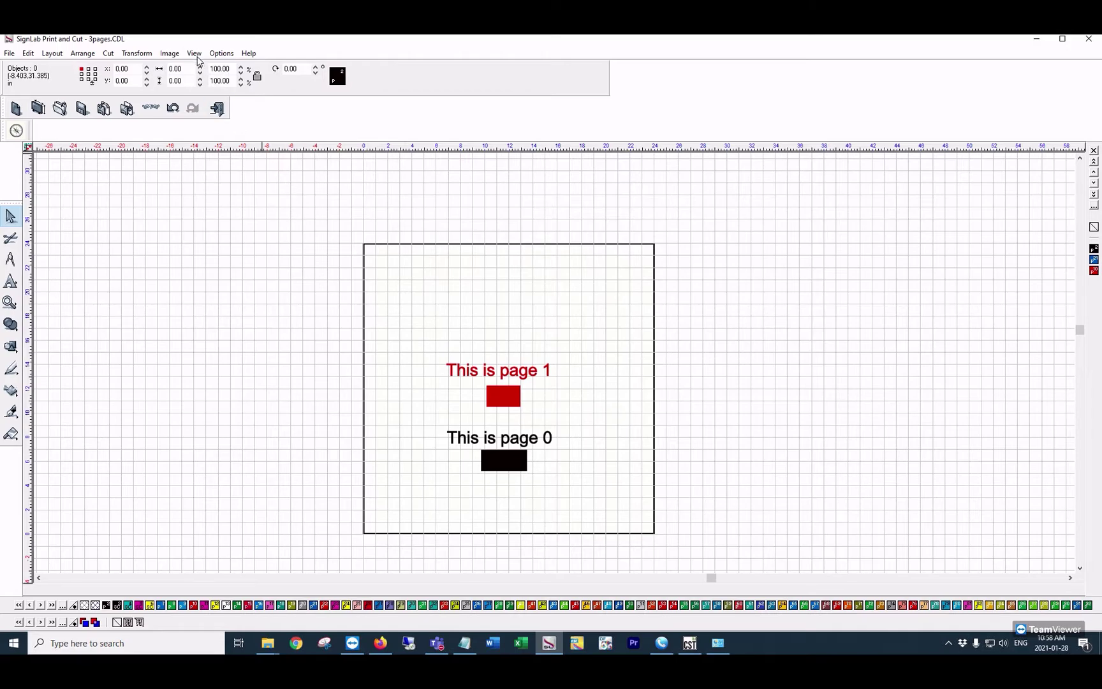
- Show the Page Palette, nudge page 2's text and blue circle left, and return to page 1
left_click(194, 52)
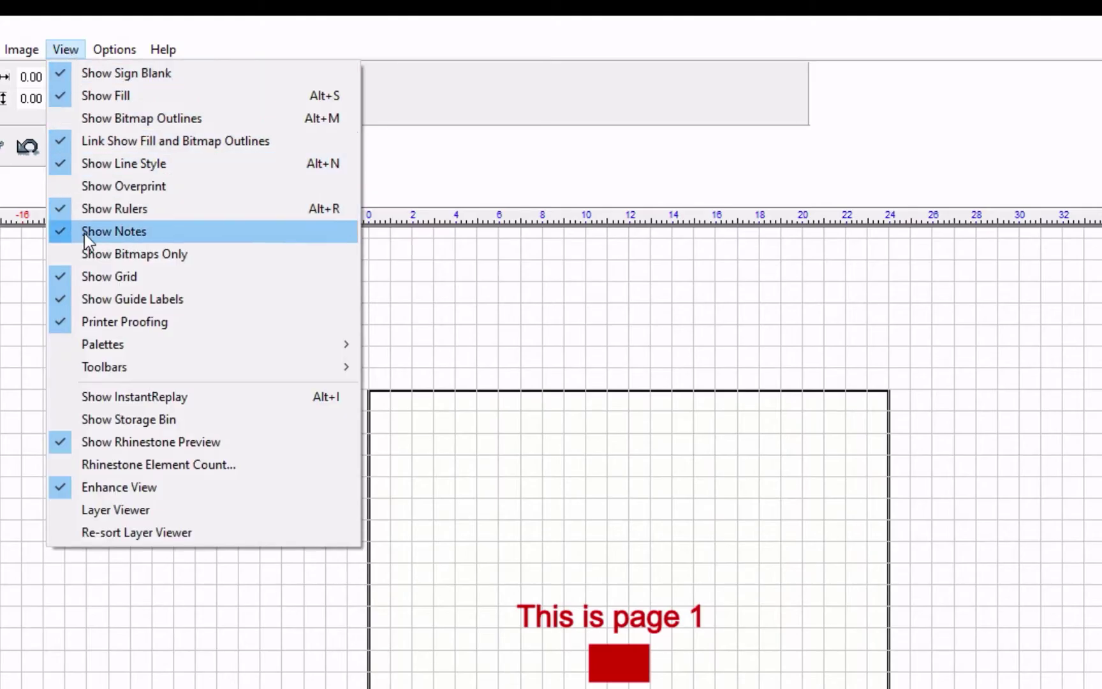
mouse_move(104, 344)
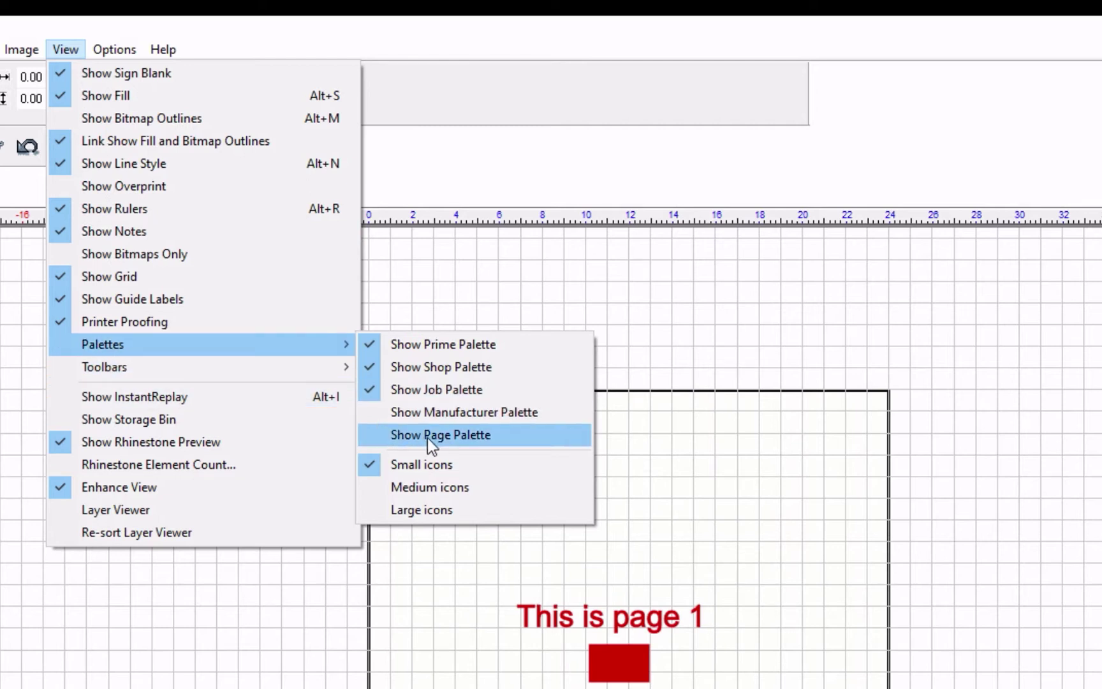
left_click(427, 437)
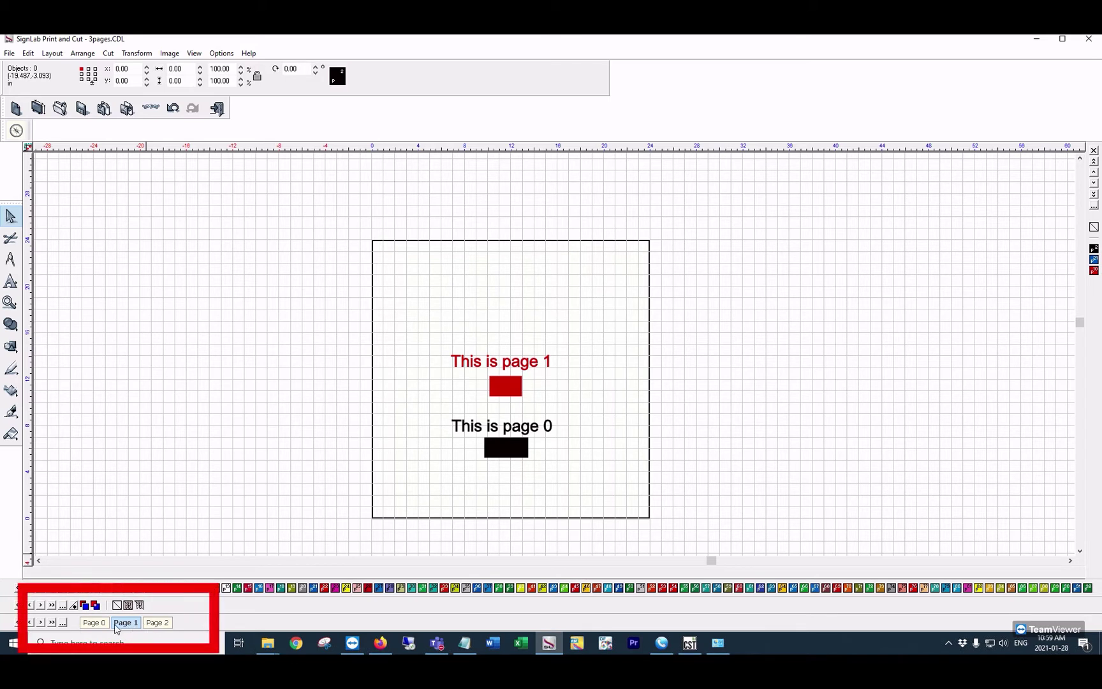
left_click(157, 622)
left_click_drag(438, 260, 585, 358)
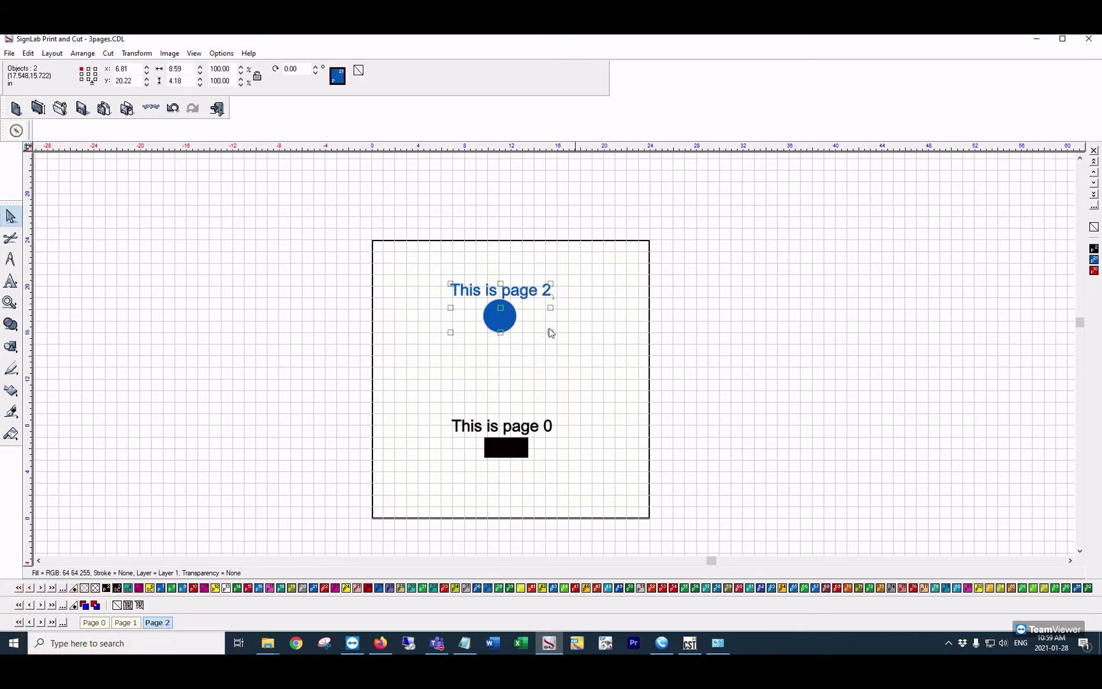
left_click_drag(498, 305, 493, 307)
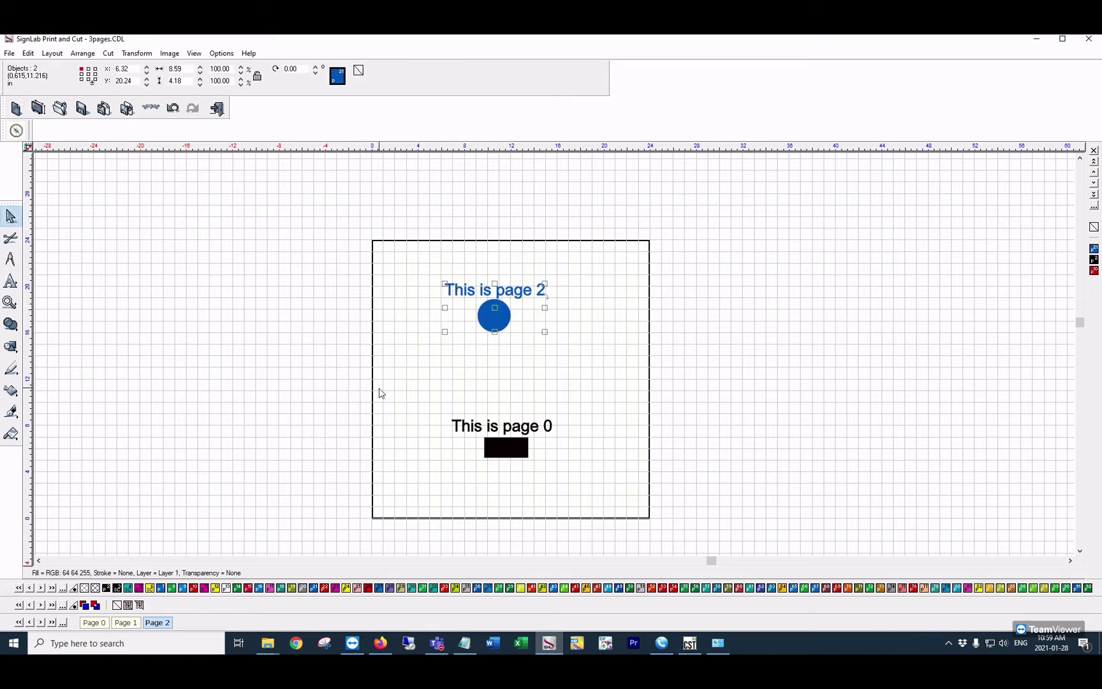
left_click(124, 622)
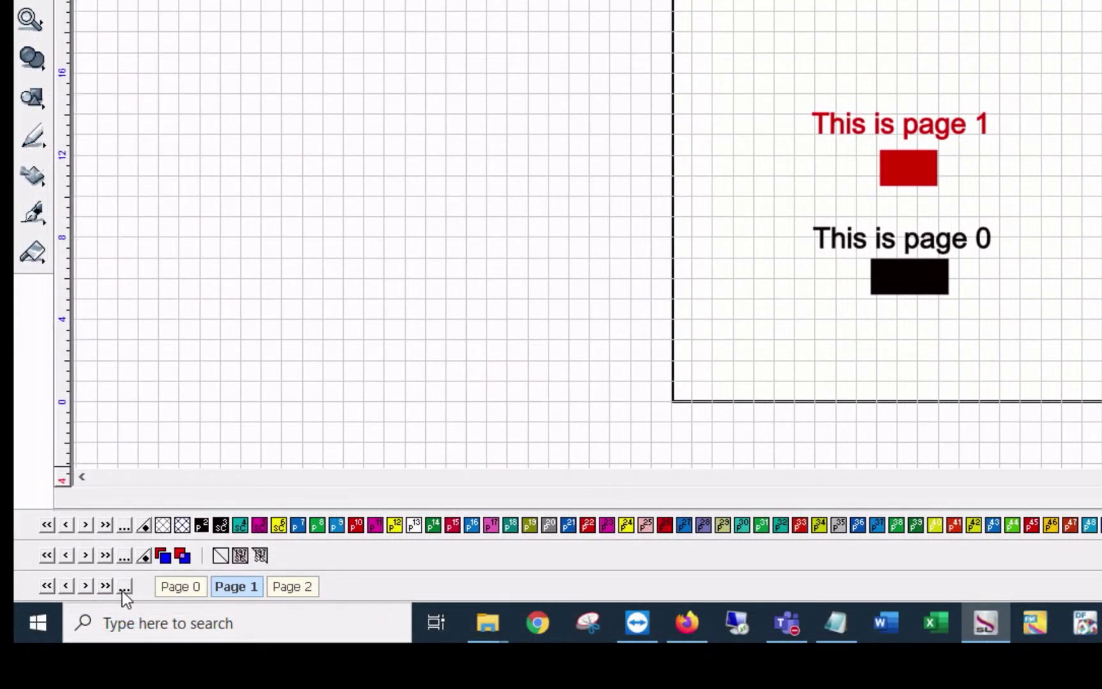
- Collapse all three pages onto one page with Collapse all Pages, and save the document
left_click(123, 587)
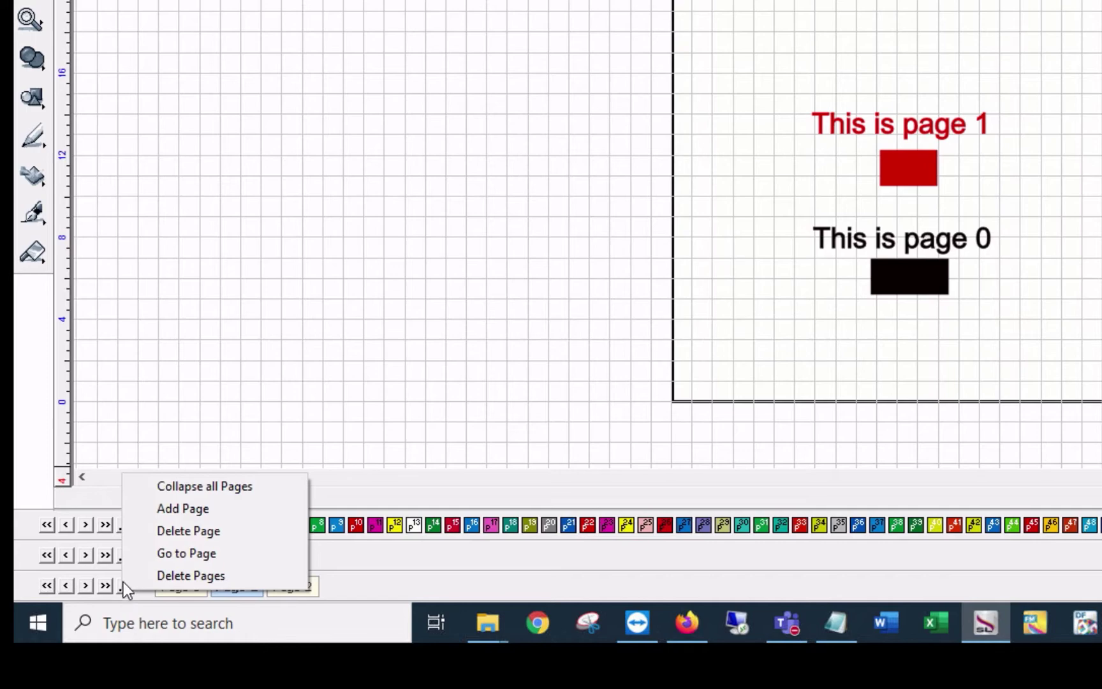
left_click(204, 485)
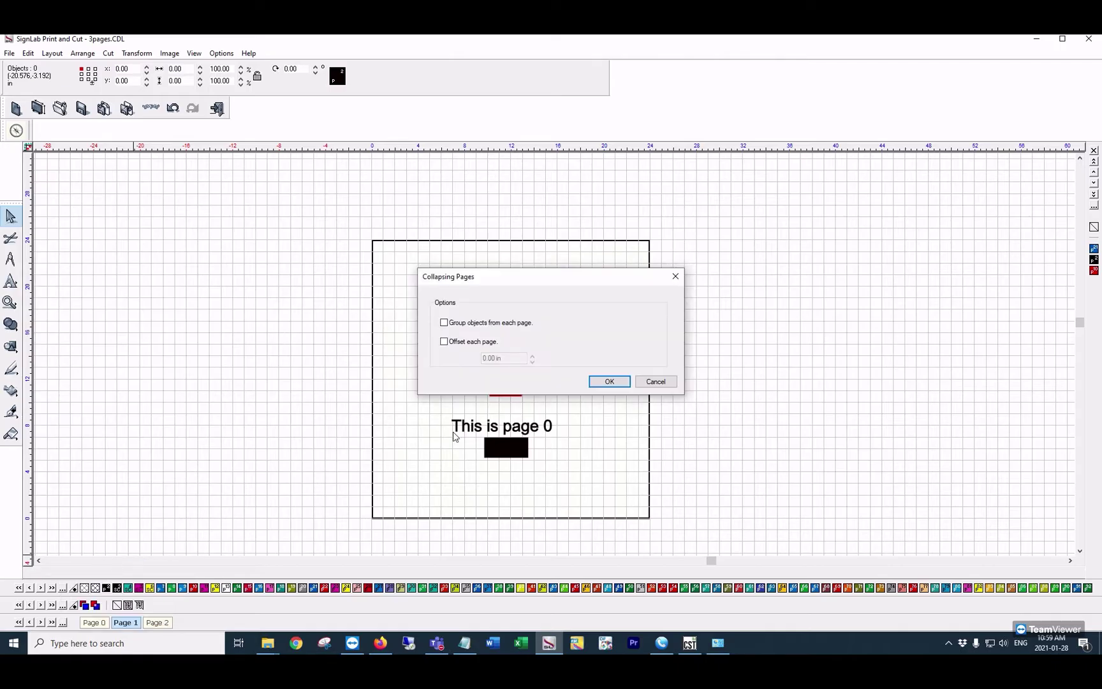
left_click(609, 383)
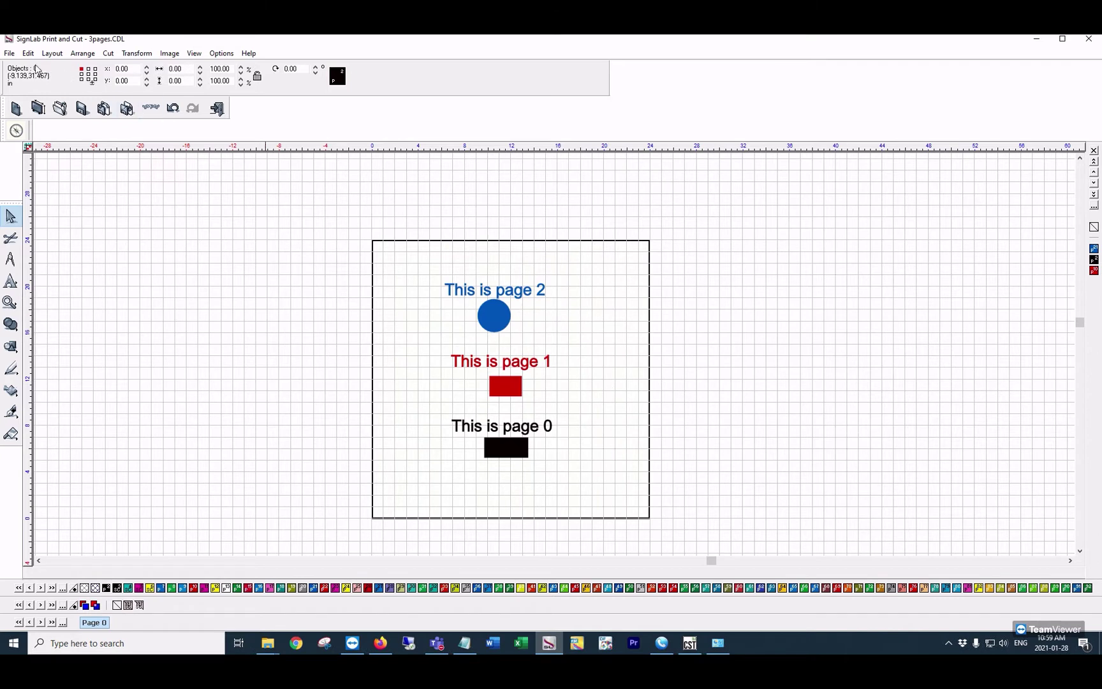
left_click(9, 52)
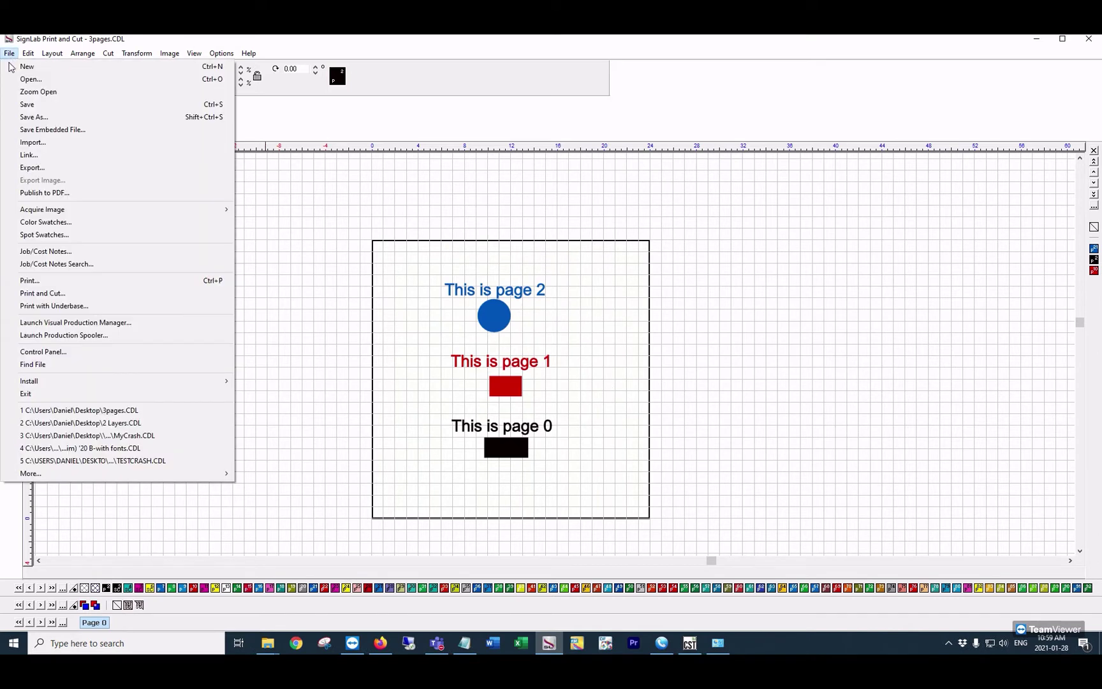
left_click(26, 104)
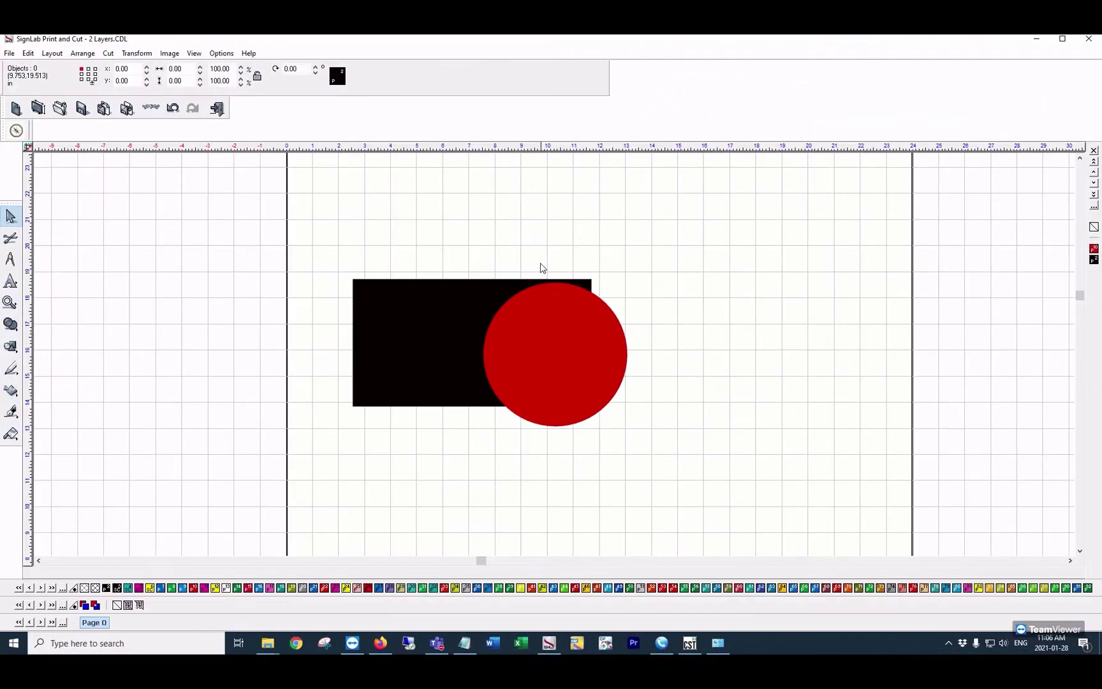
- Send the red circle to the back behind the black rectangle, then deselect it
left_click(537, 293)
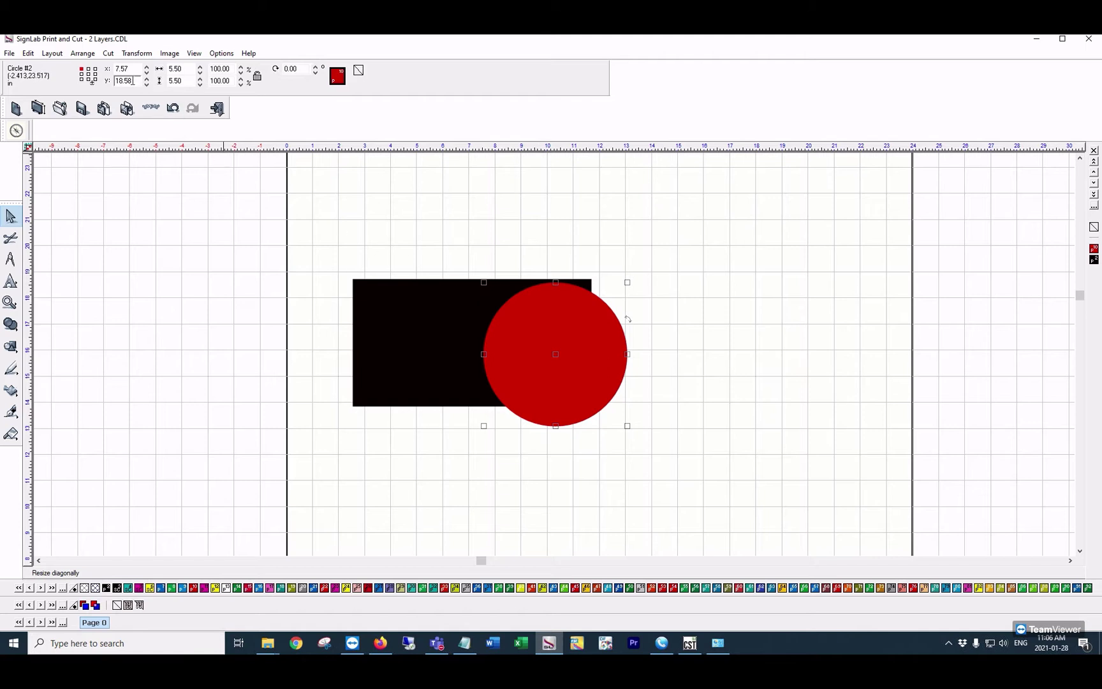
left_click(83, 52)
mouse_move(111, 66)
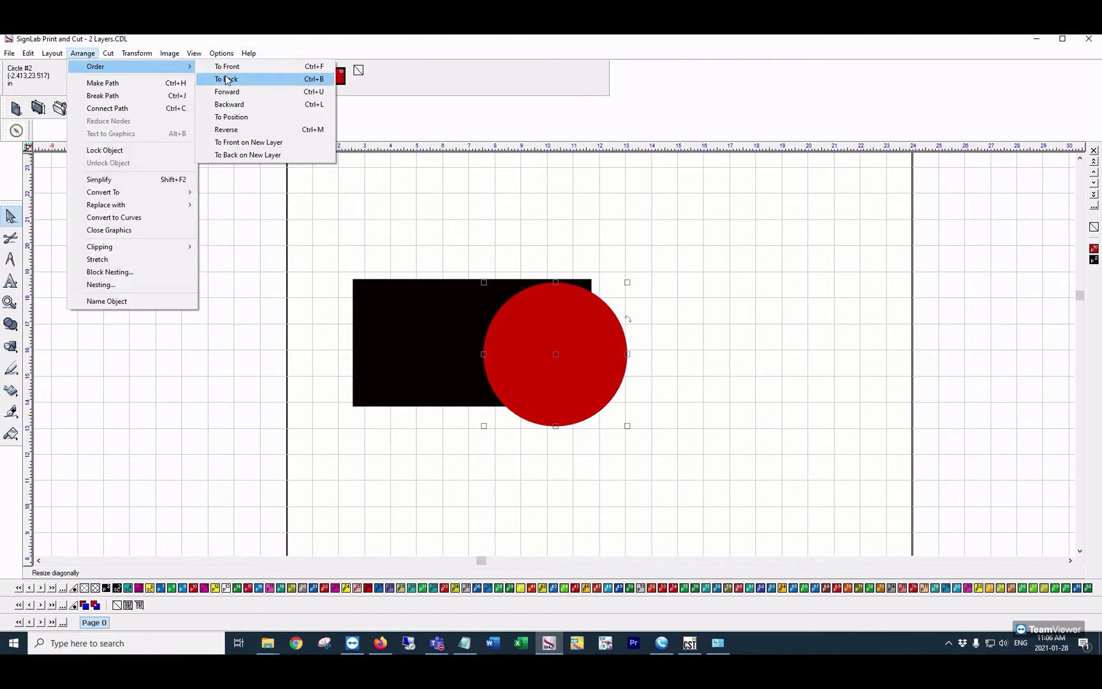
left_click(227, 79)
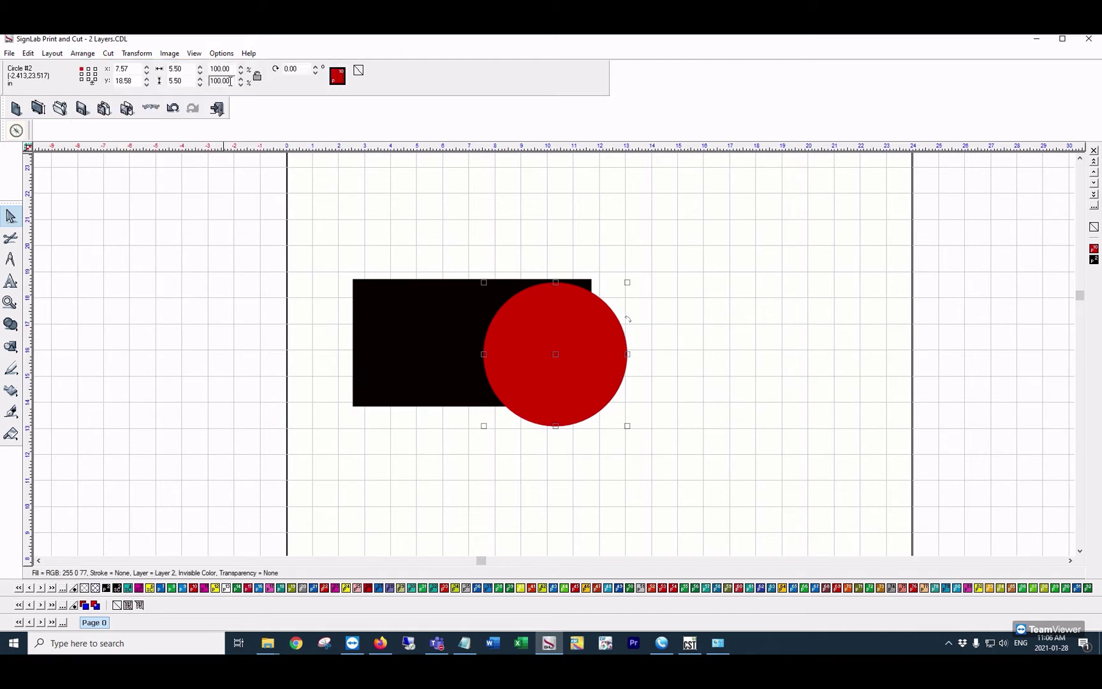
left_click(430, 226)
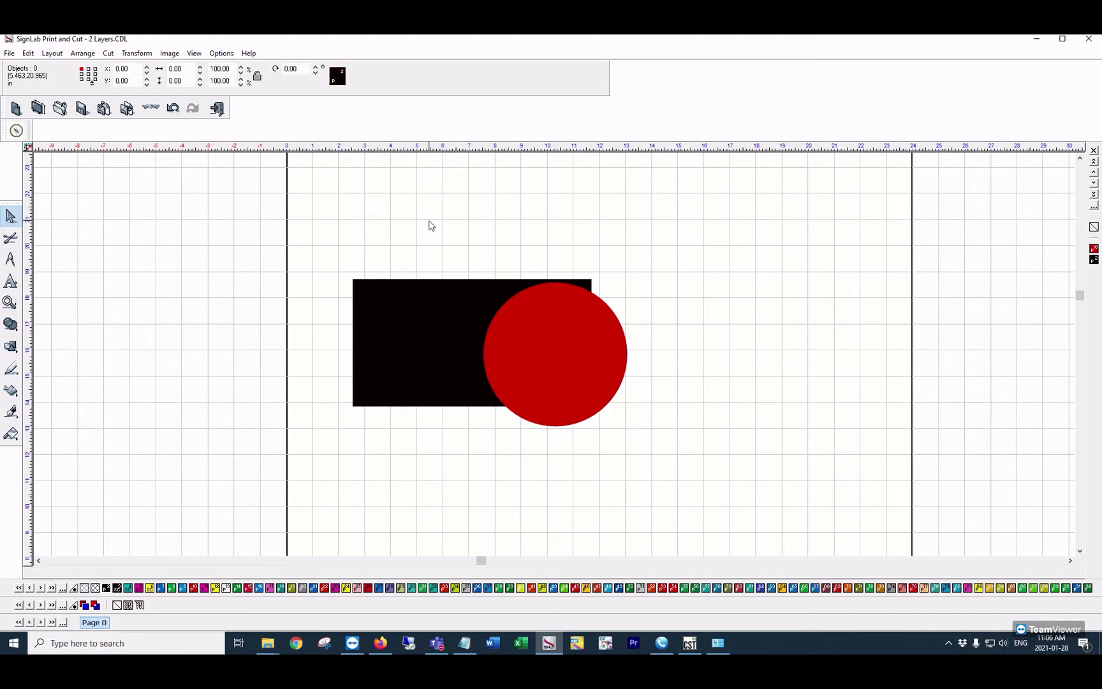
- Show the Layer Viewer, expand Layer 1, and drag Layer 1 above Layer 2
left_click(195, 54)
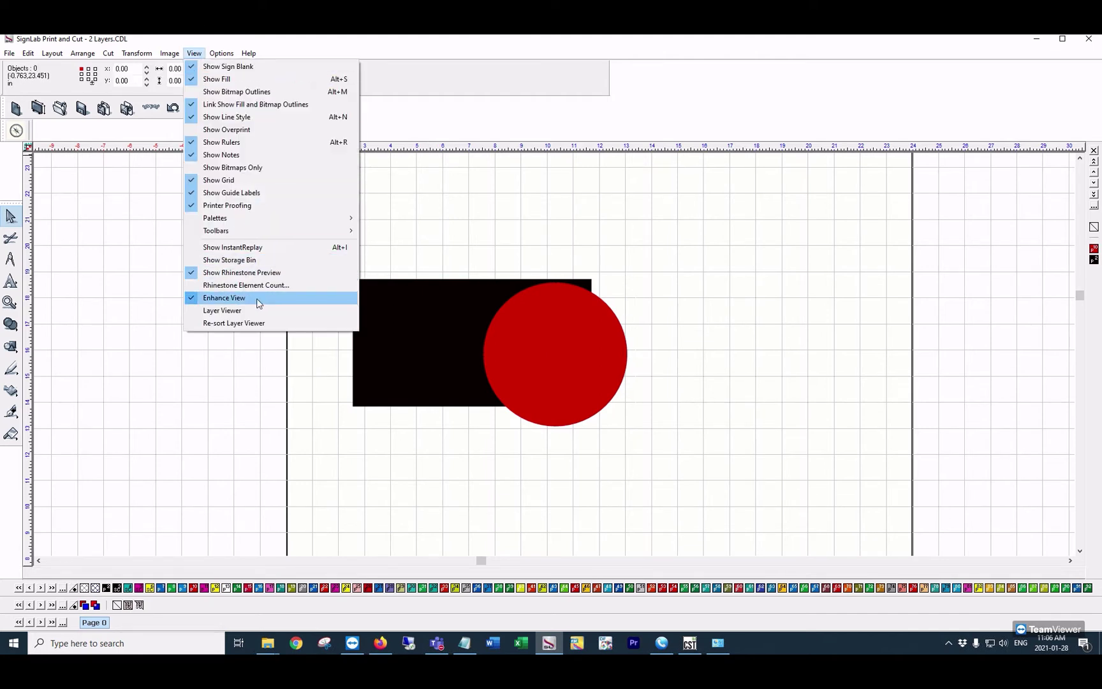
left_click(223, 310)
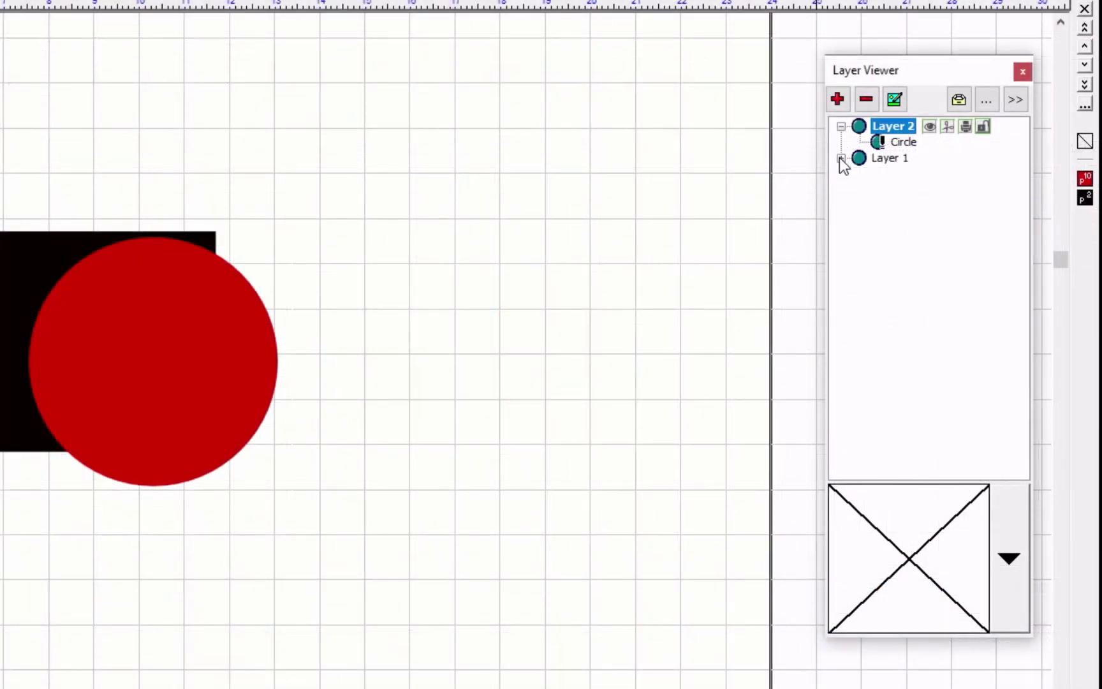
left_click(841, 159)
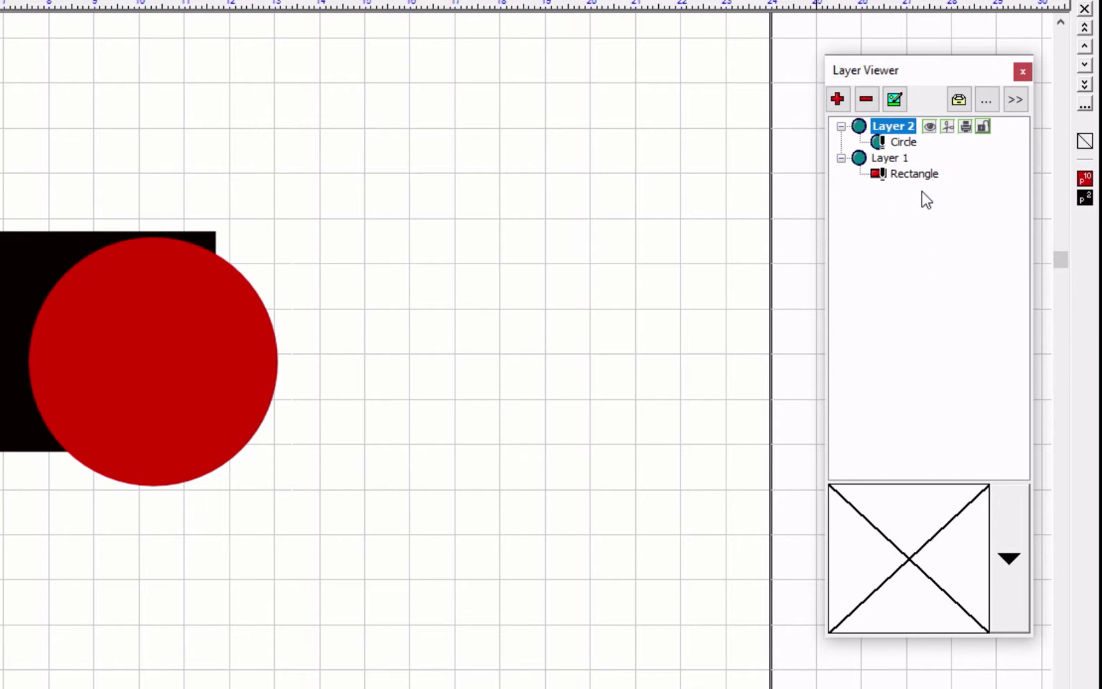
left_click(916, 175)
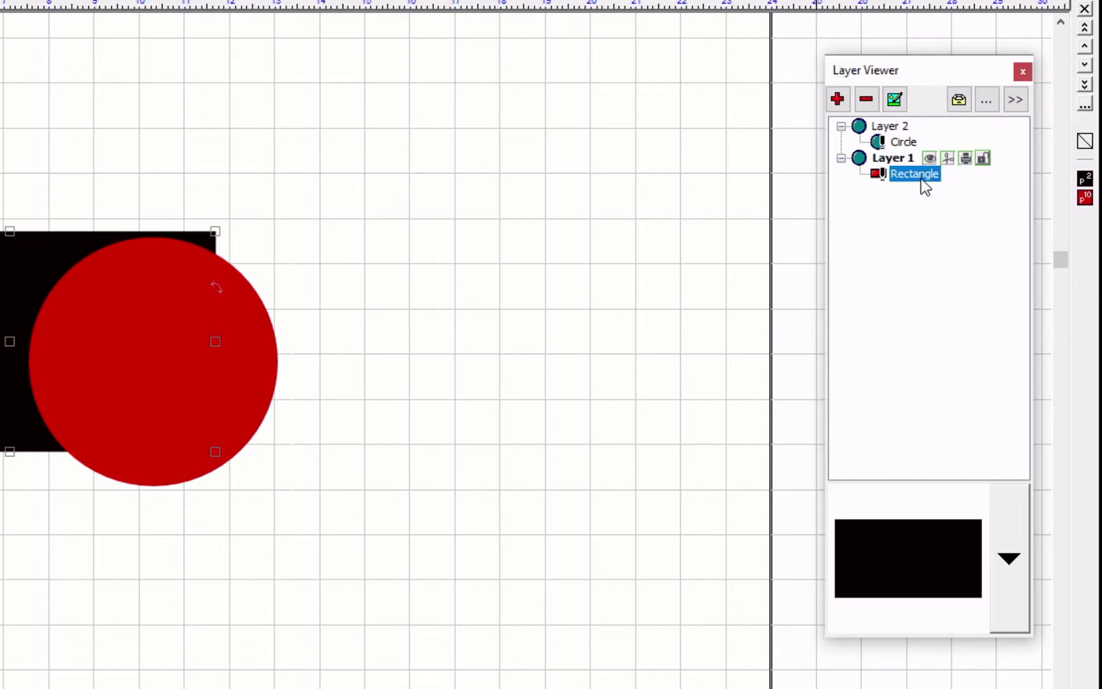
mouse_move(921, 178)
left_mouse_down()
mouse_move(914, 158)
mouse_move(914, 171)
left_mouse_up()
left_click(896, 159)
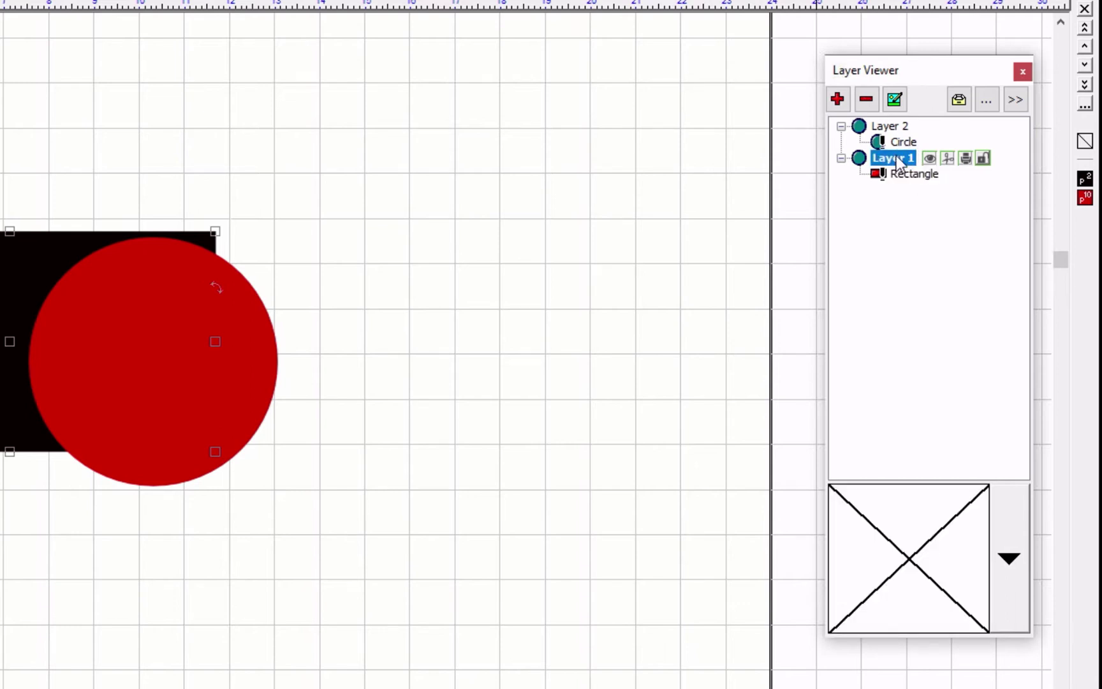
mouse_move(896, 159)
left_mouse_down()
mouse_move(897, 138)
mouse_move(897, 162)
left_mouse_up()
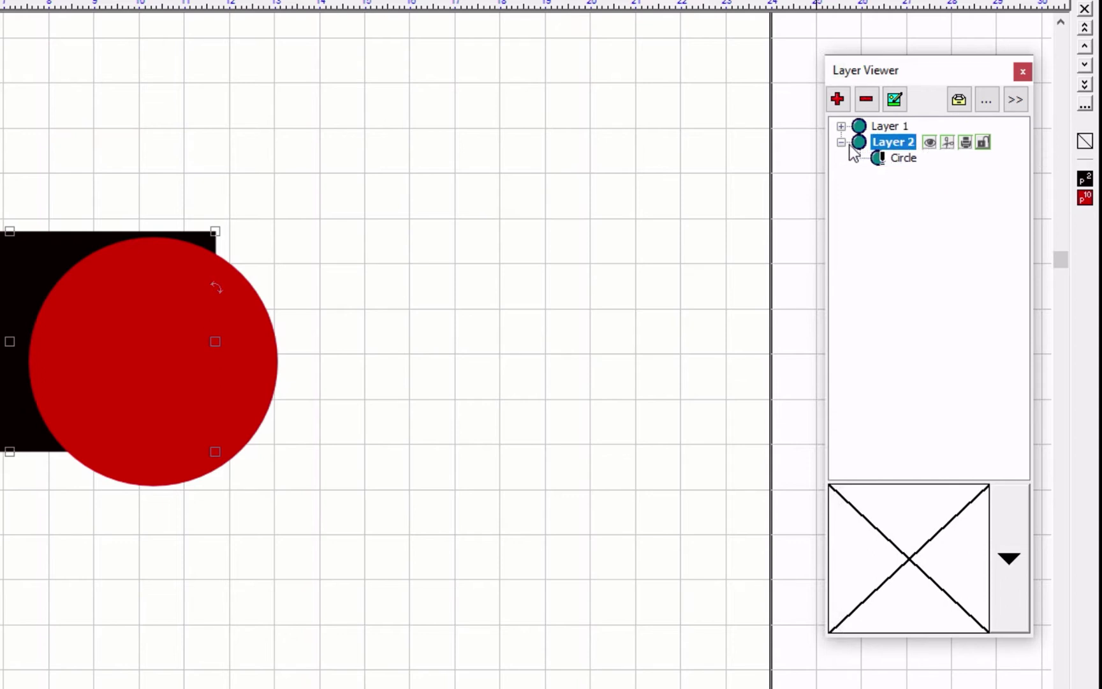
- Merge All Layers into Layer 1 and expand it to list its shapes
left_click(886, 126)
right_click(871, 128)
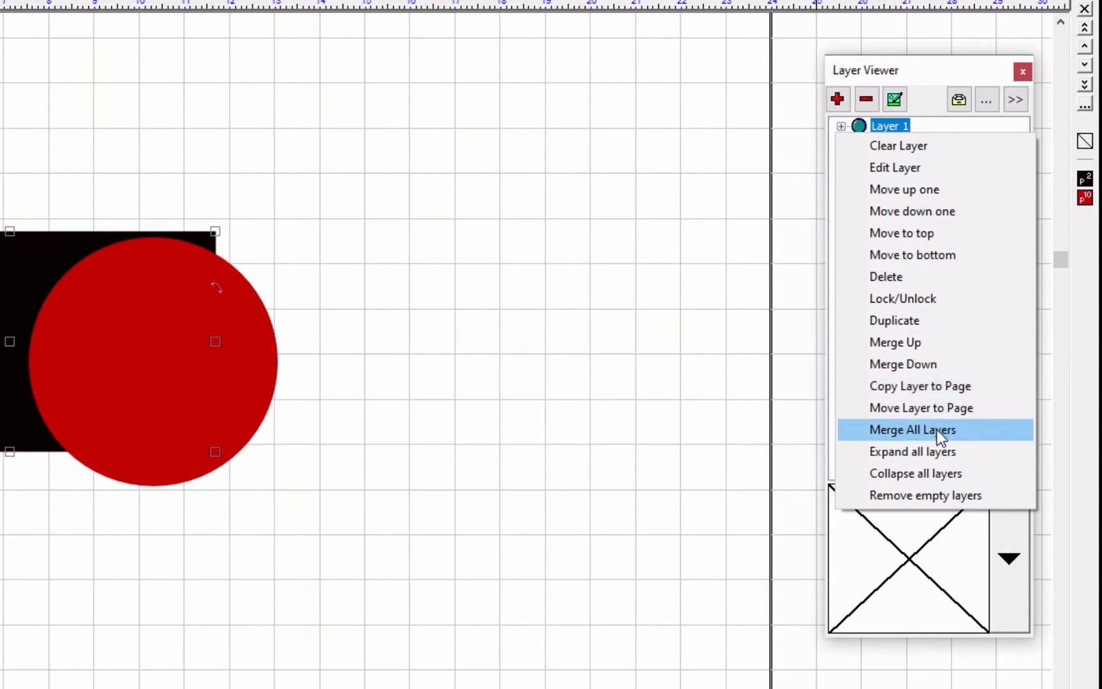
left_click(937, 428)
left_click(840, 126)
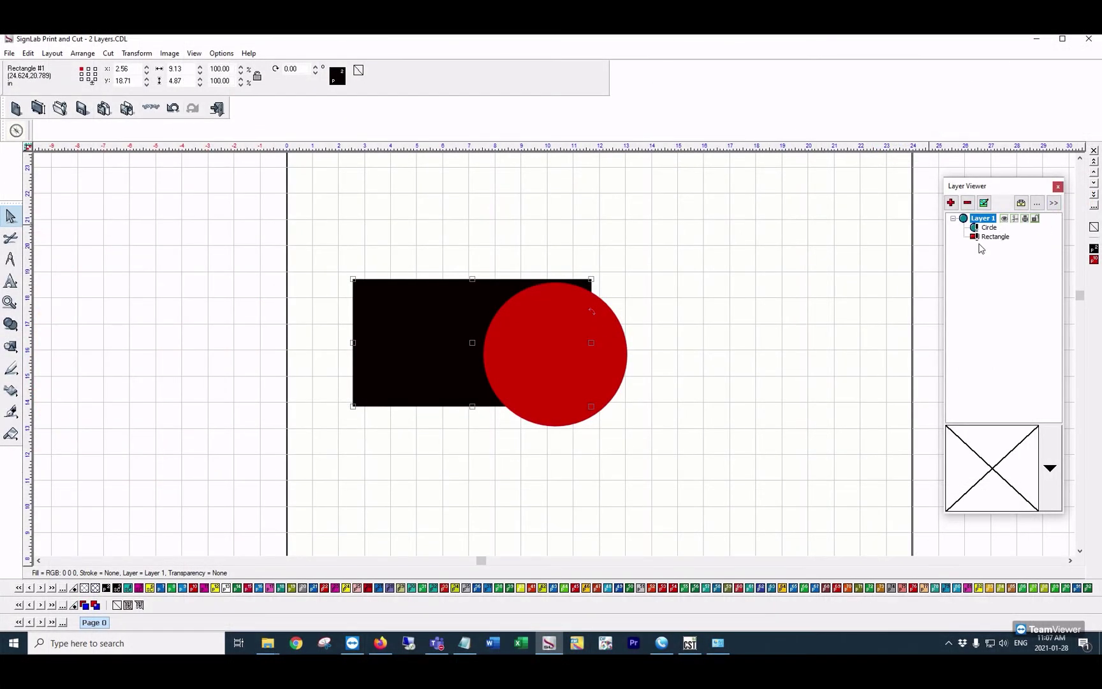
- Send the red circle to the back behind the rectangle
left_click(560, 293)
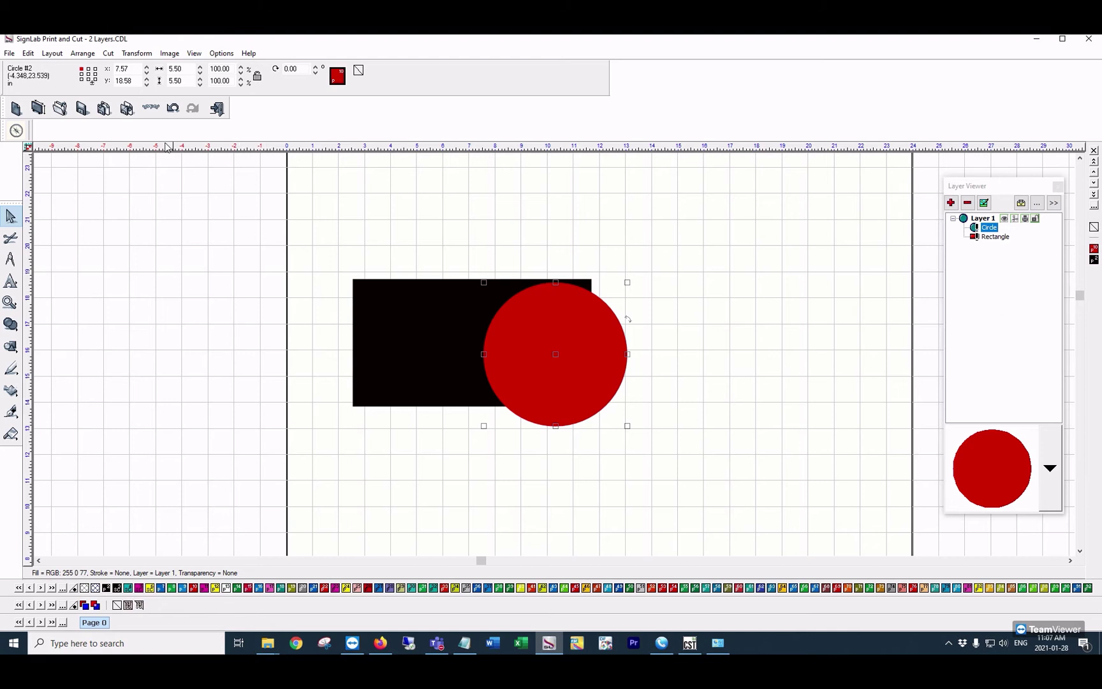
left_click(82, 53)
mouse_move(129, 67)
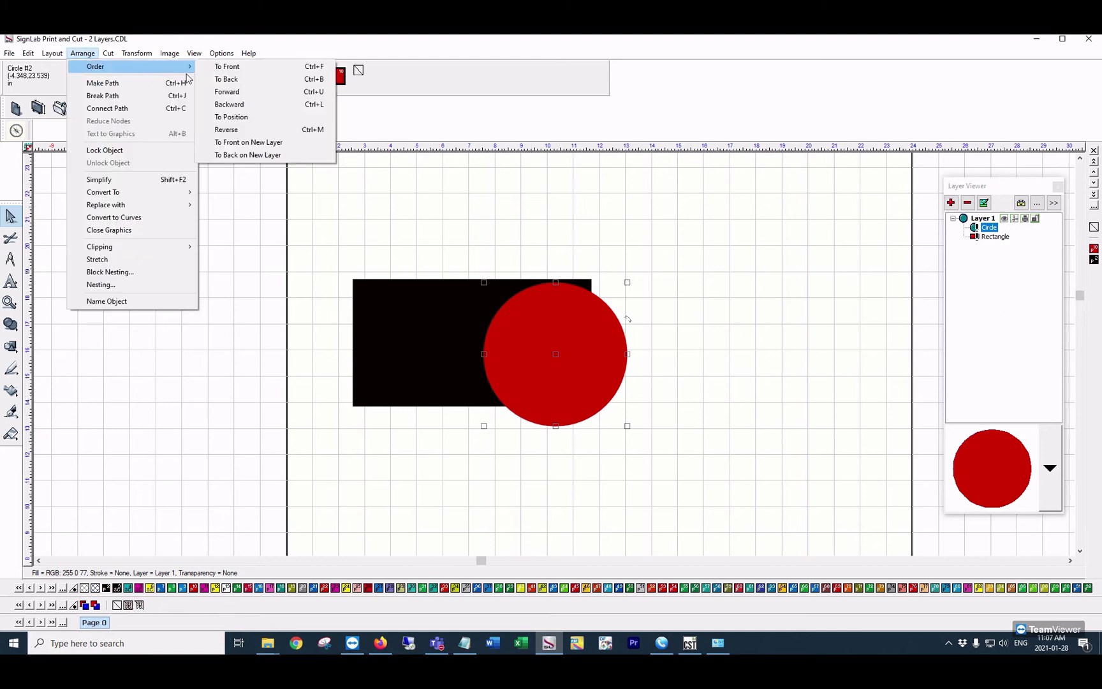
left_click(225, 80)
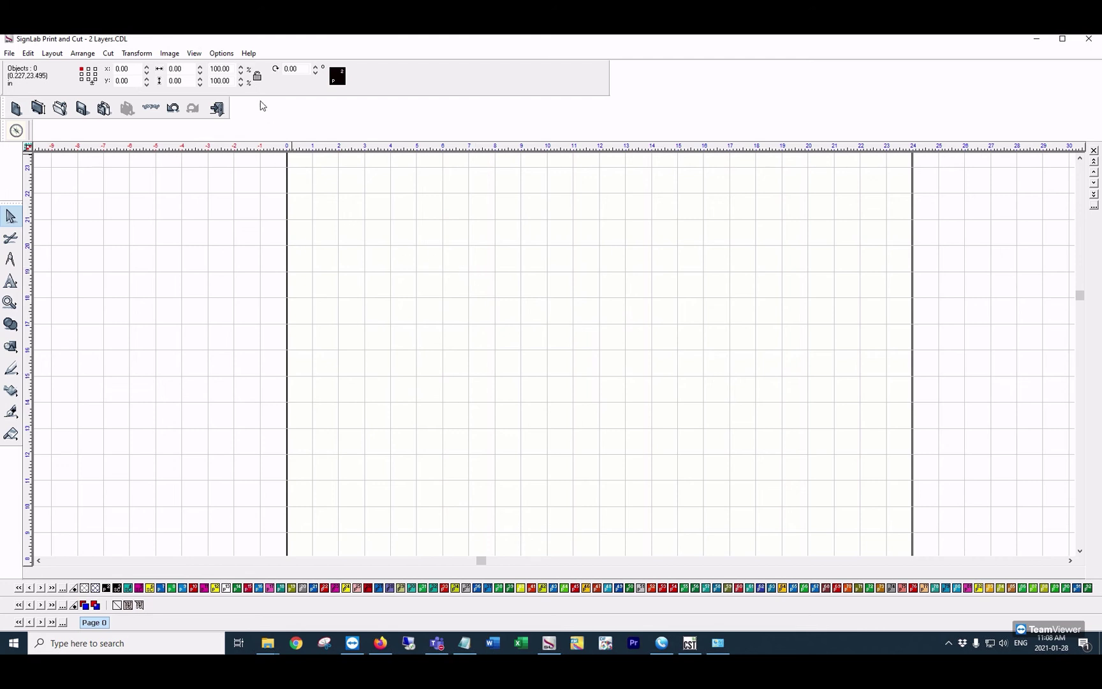
- Enable 'Merge pages on import' under System Preferences' Layer Options and confirm
left_click(222, 53)
mouse_move(248, 67)
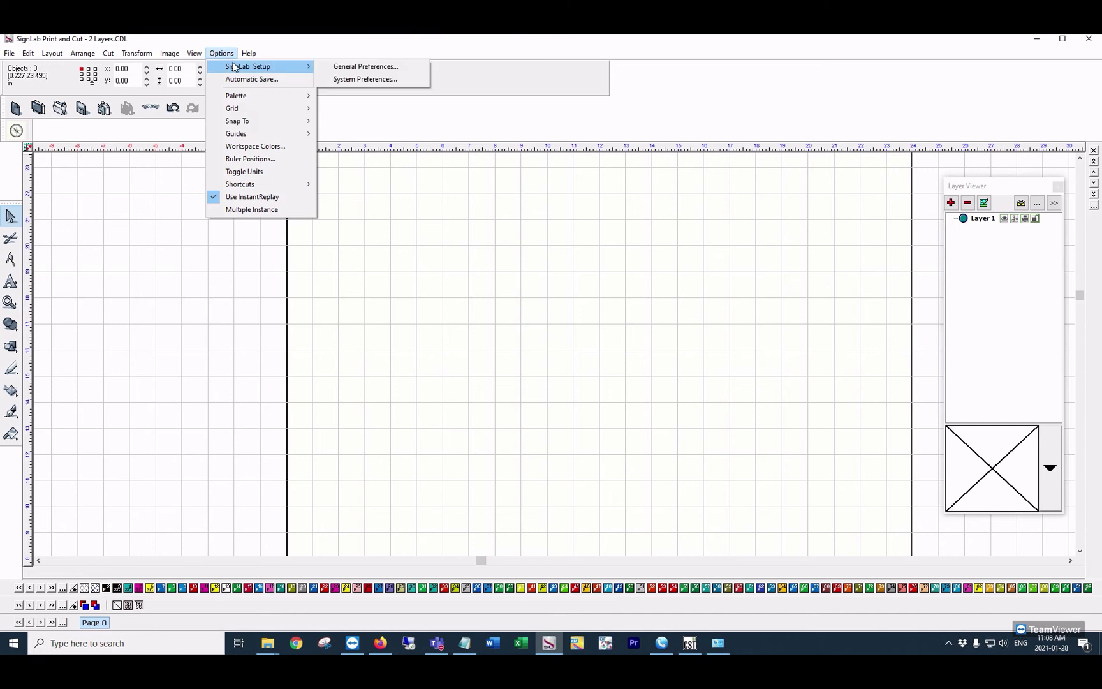
left_click(365, 79)
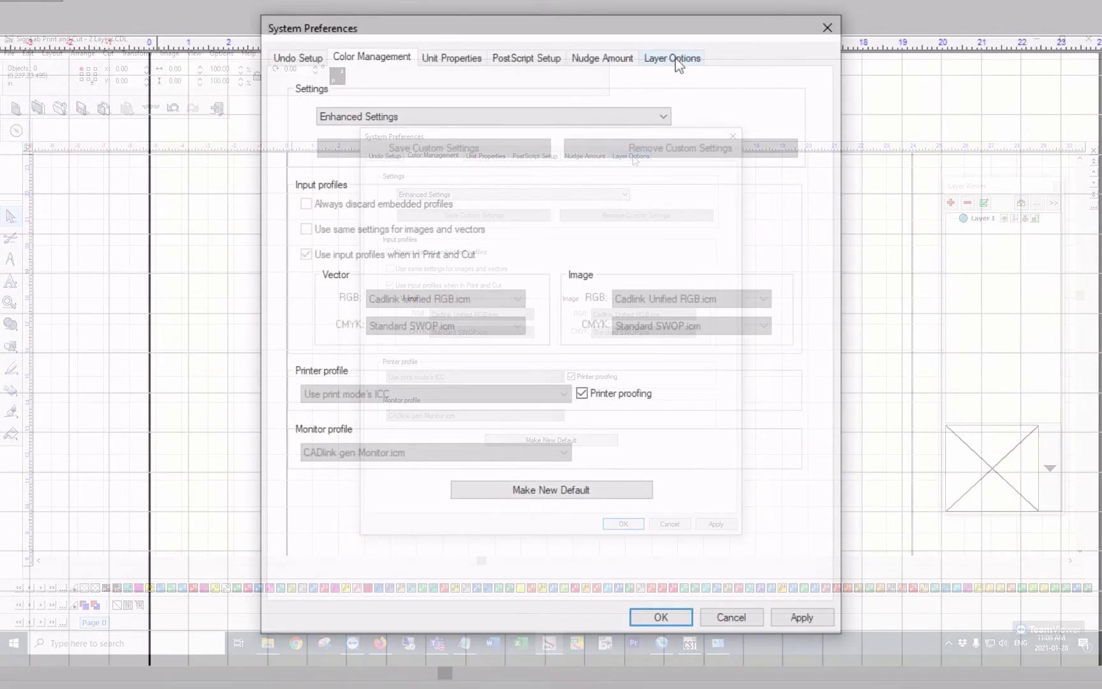
left_click(677, 63)
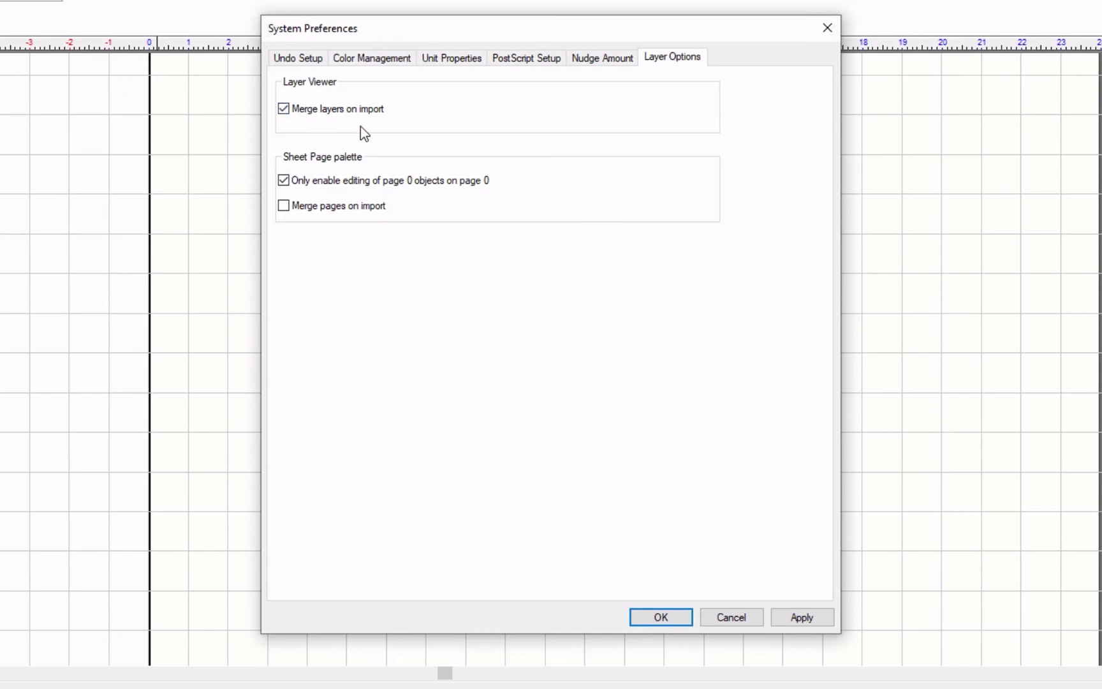
left_click(285, 206)
left_click(660, 617)
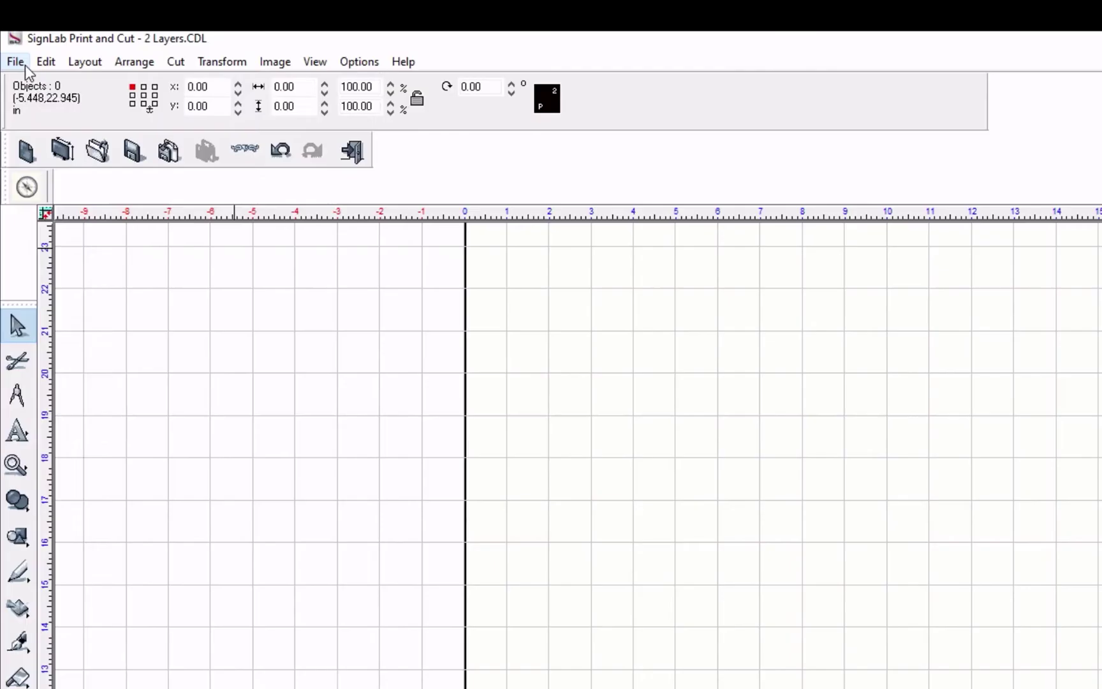
left_click(9, 54)
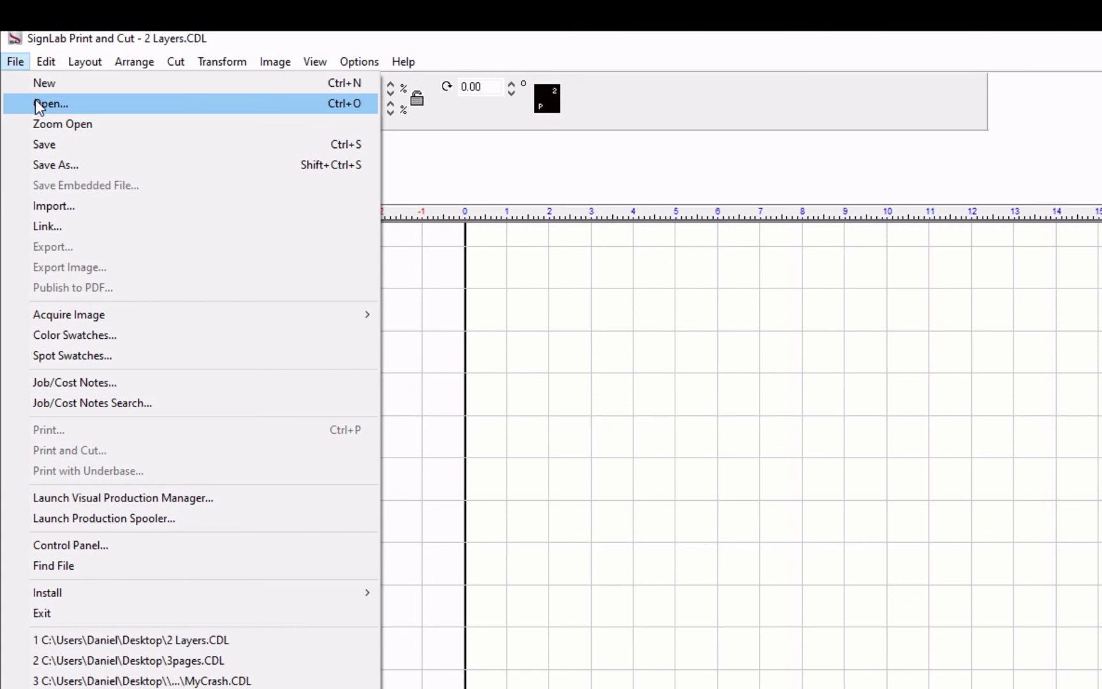